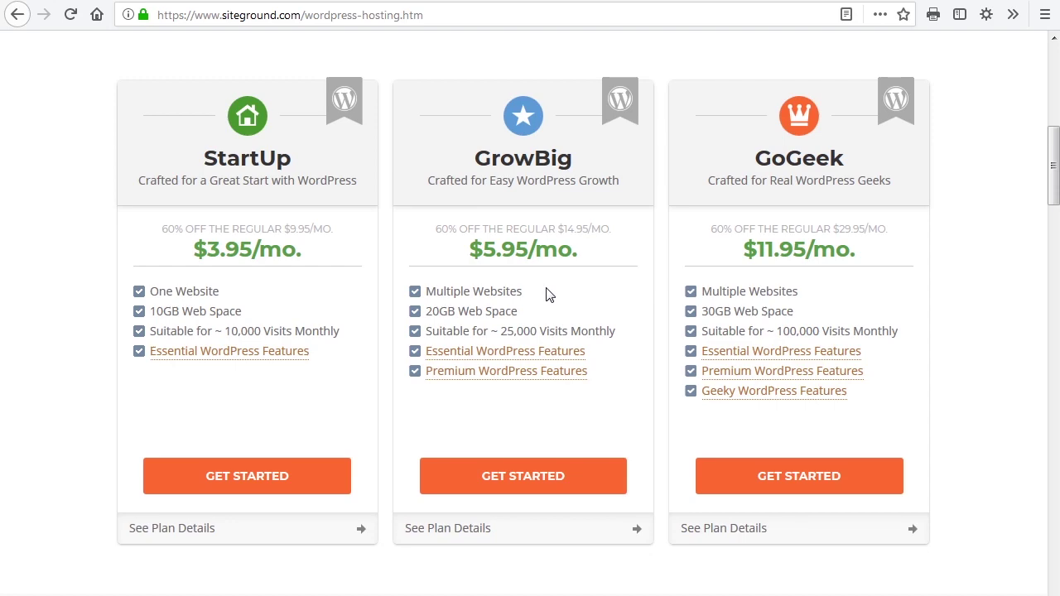
Step: Log in to the SiteGround User Area and open the hosting account's cPanel Addon Domains page
key("Home")
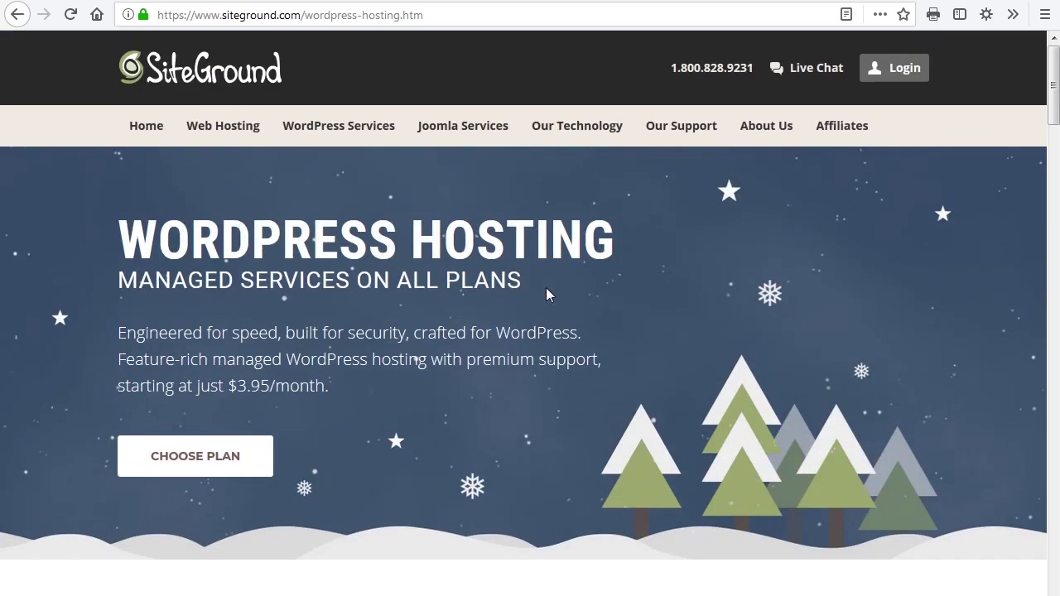
left_click(901, 70)
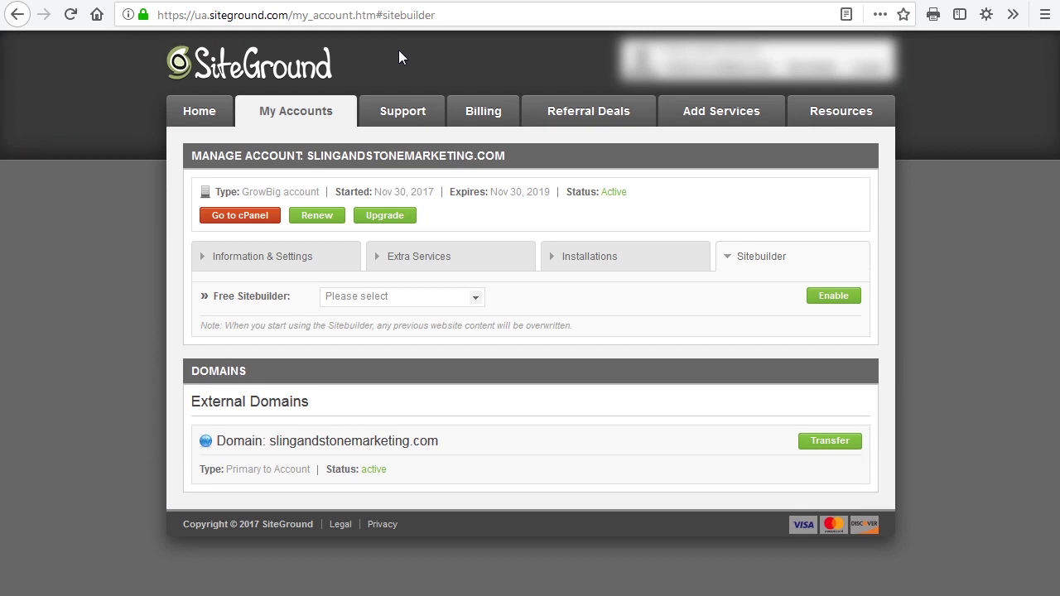
left_click(243, 217)
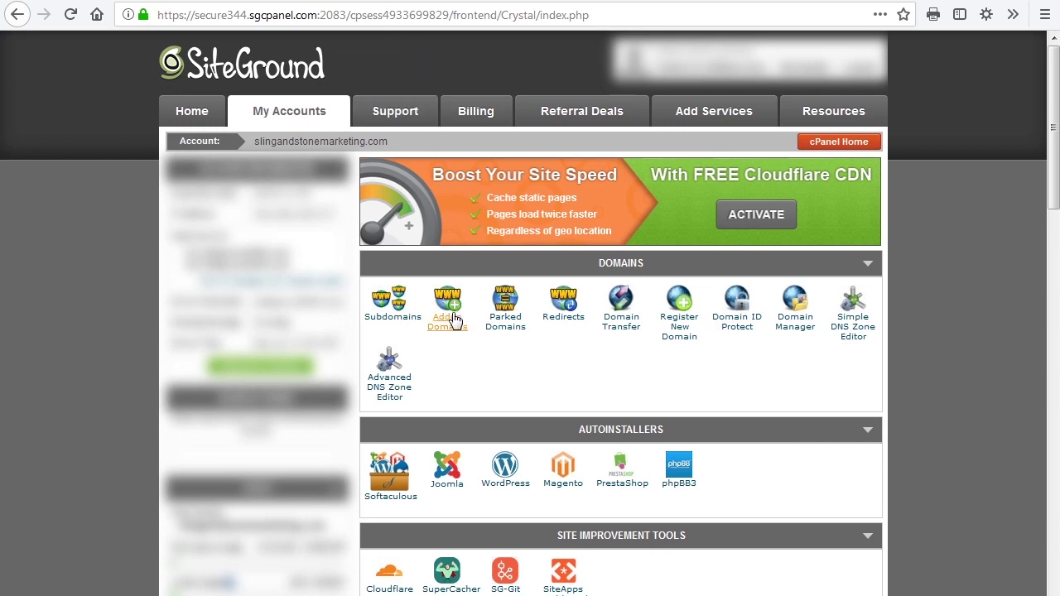
left_click(452, 318)
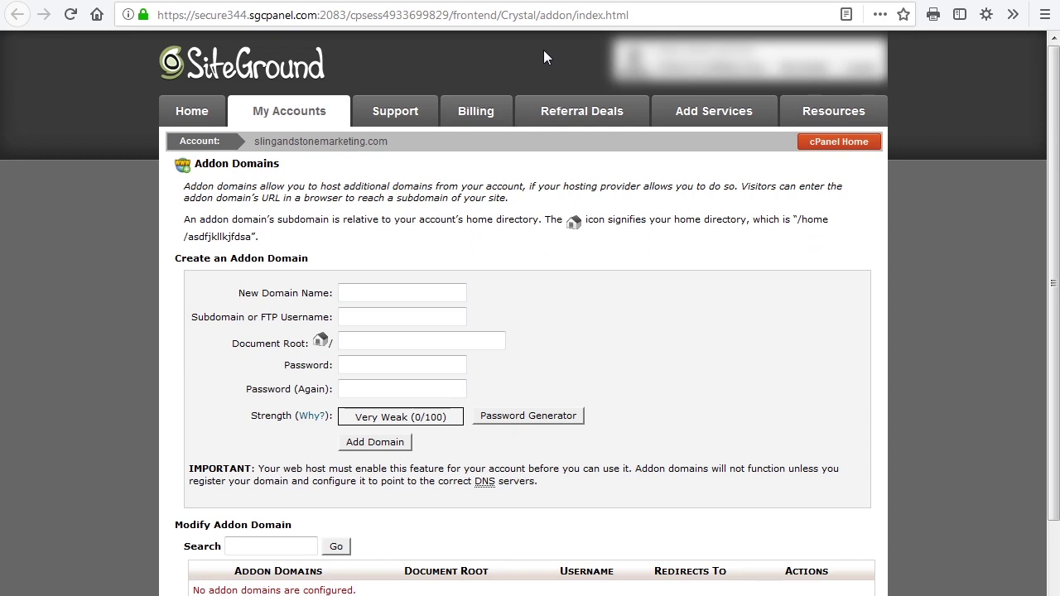
Step: Enter mymarketingwebsite.com as the new addon domain so subdomain and document root auto-fill, and generate a password
left_click(388, 292)
type("mymar")
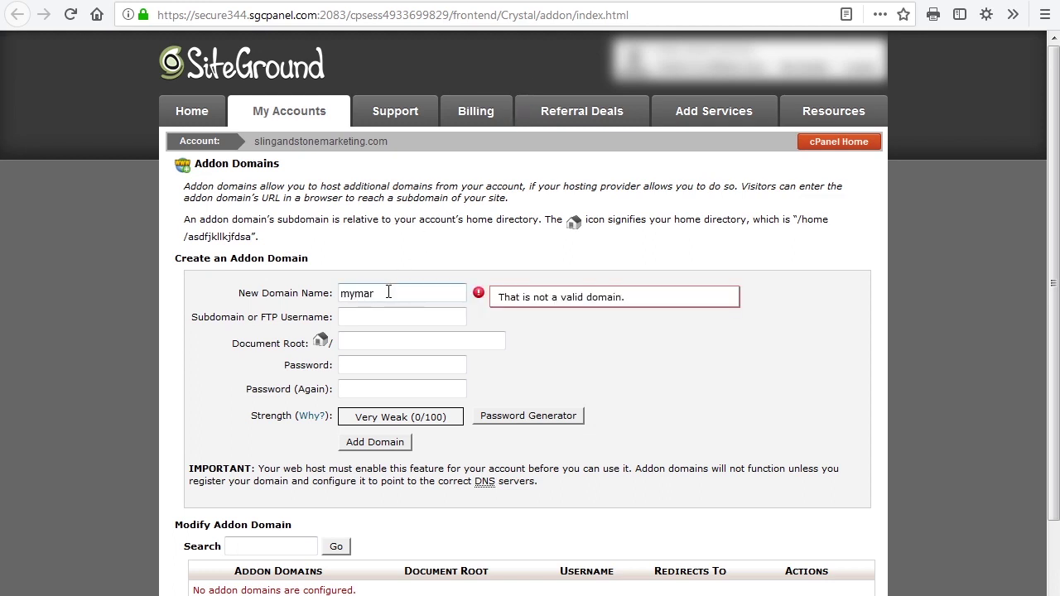
type("ketingwebsite.com")
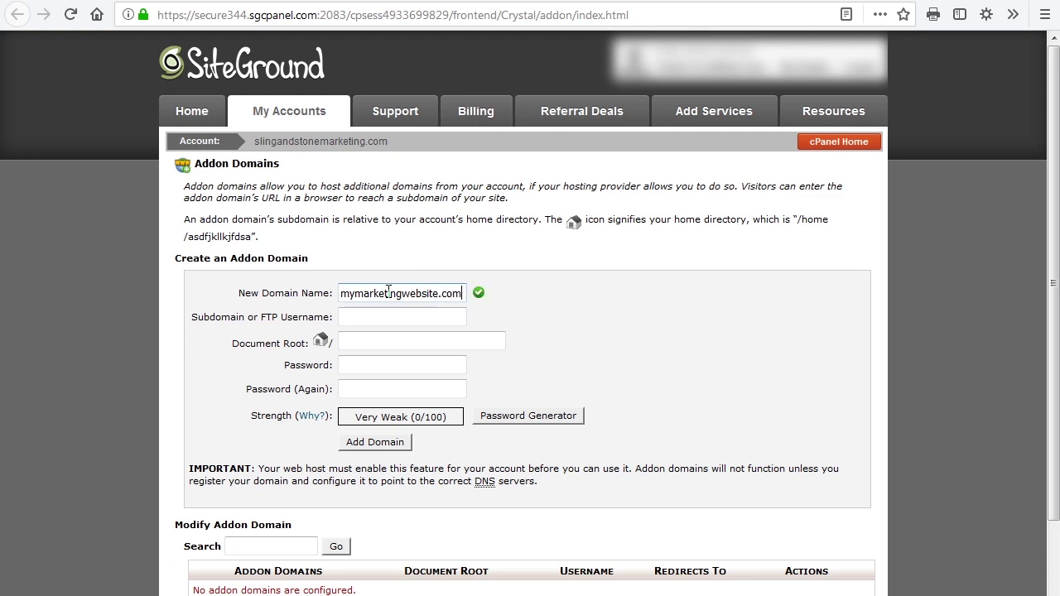
key("Tab")
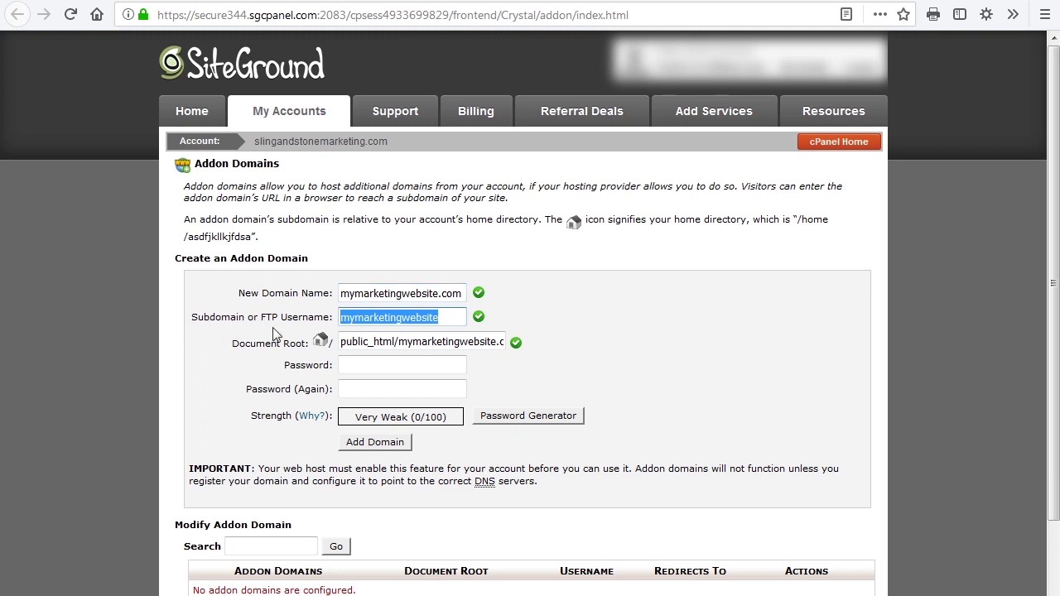
left_click(372, 364)
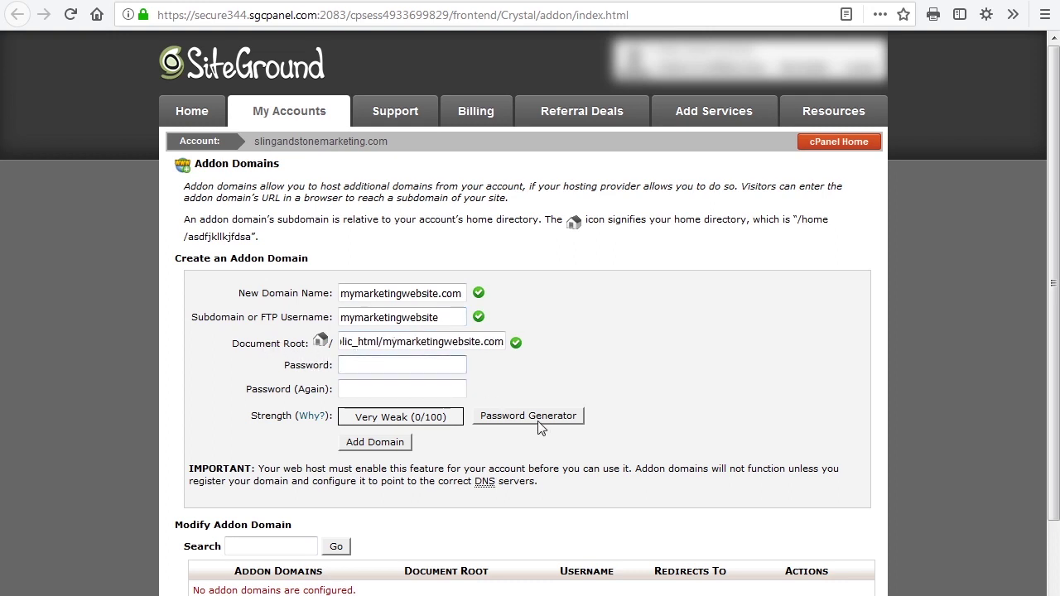
left_click(528, 416)
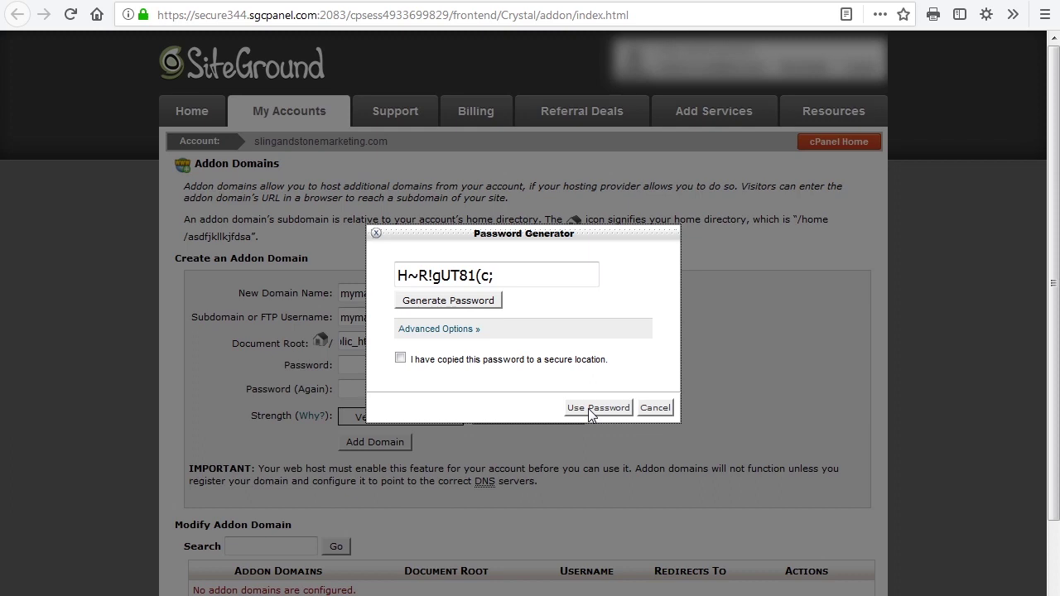
Step: Confirm the generated password is stored safely, apply it to both password fields, and create the addon domain
left_click(401, 361)
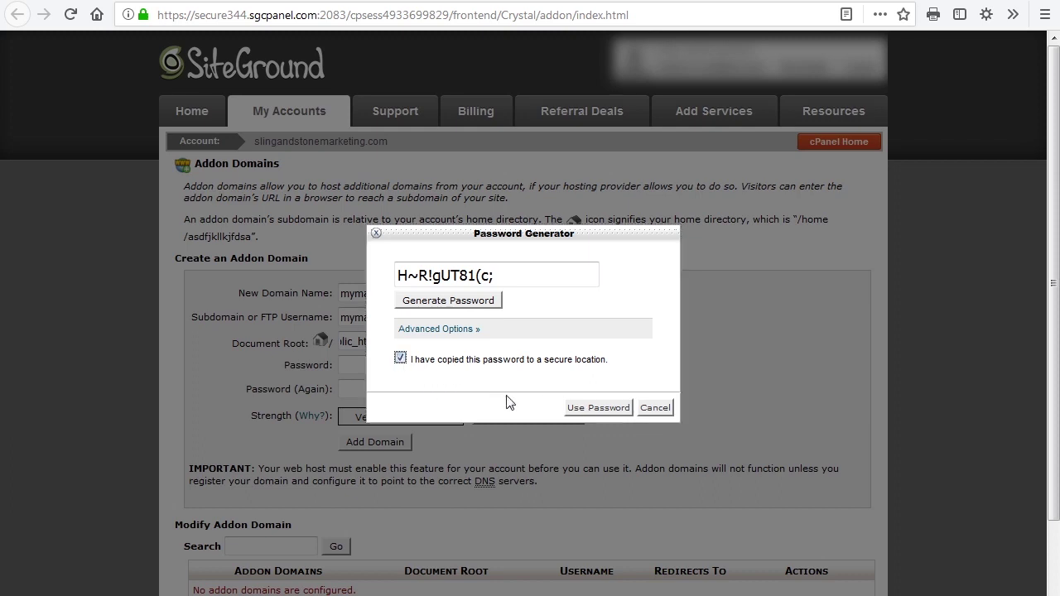
left_click(597, 407)
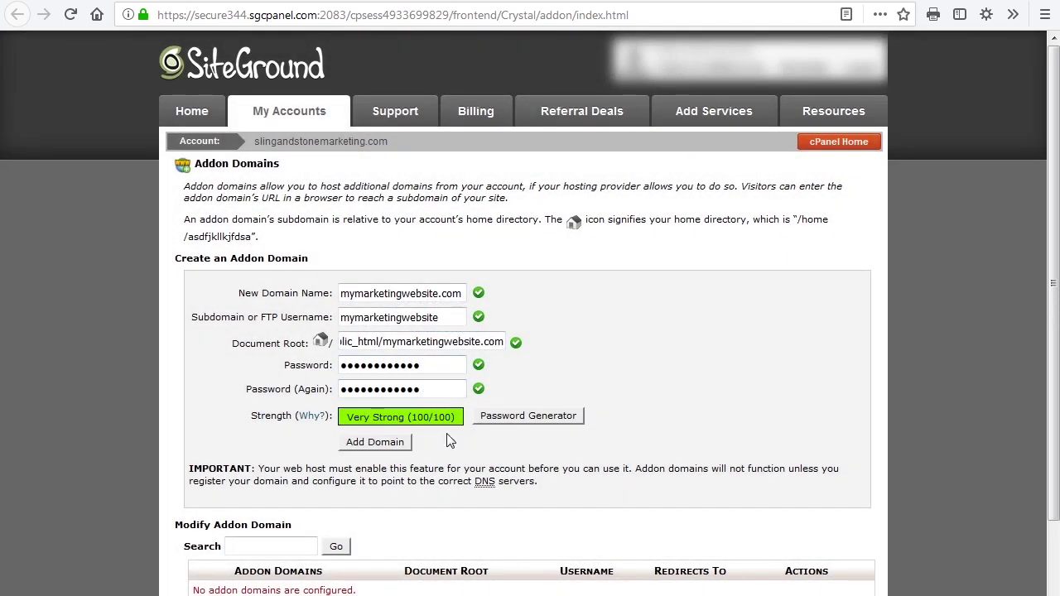
left_click(394, 447)
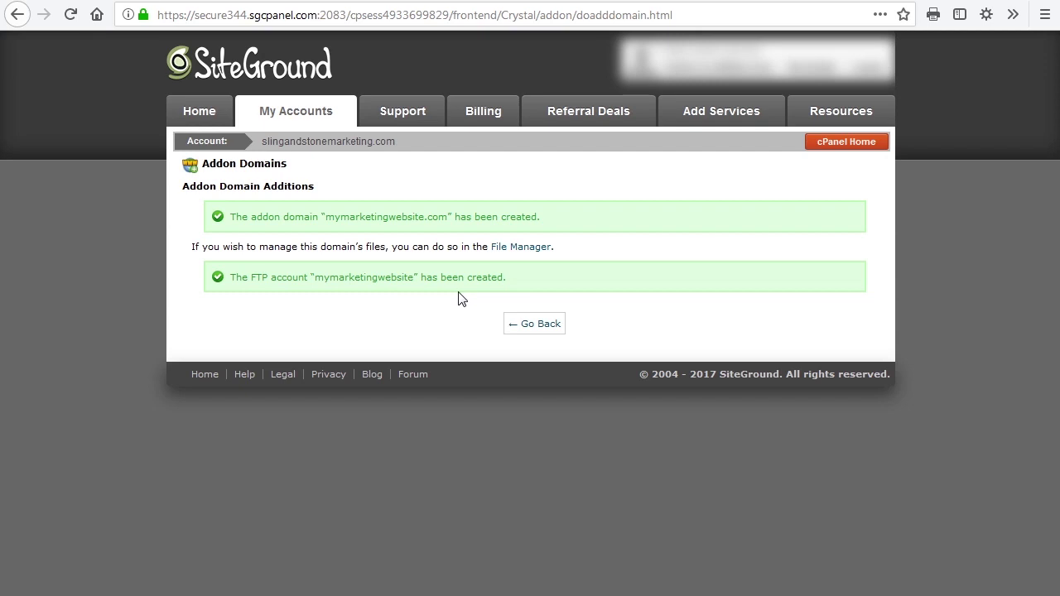
Step: Go back to the Addon Domains list showing mymarketingwebsite.com at /public_html/mymarketingwebsite.com
left_click(533, 324)
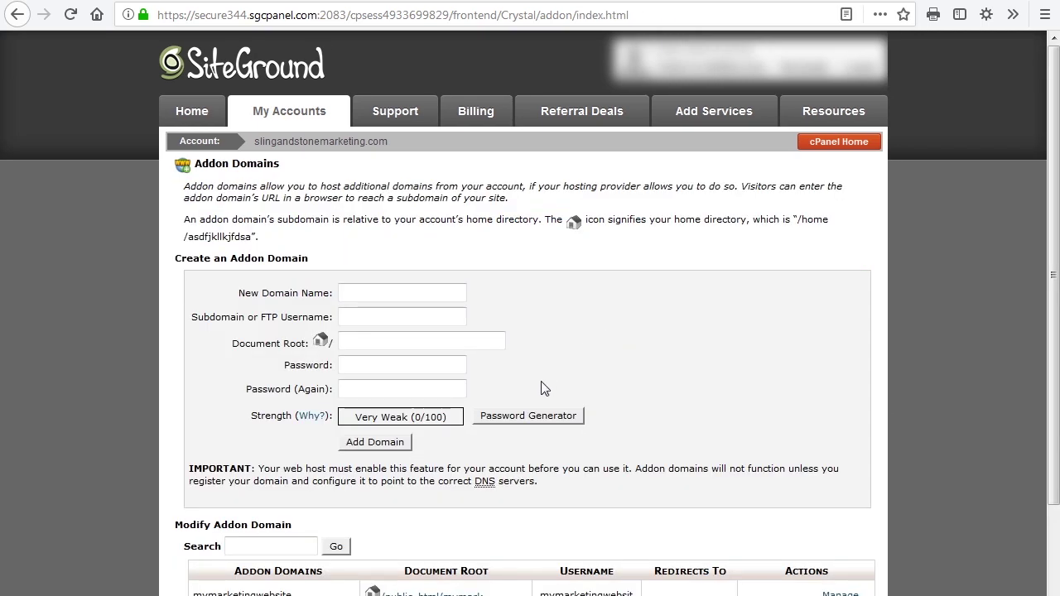
scroll(545, 389, "down", 3)
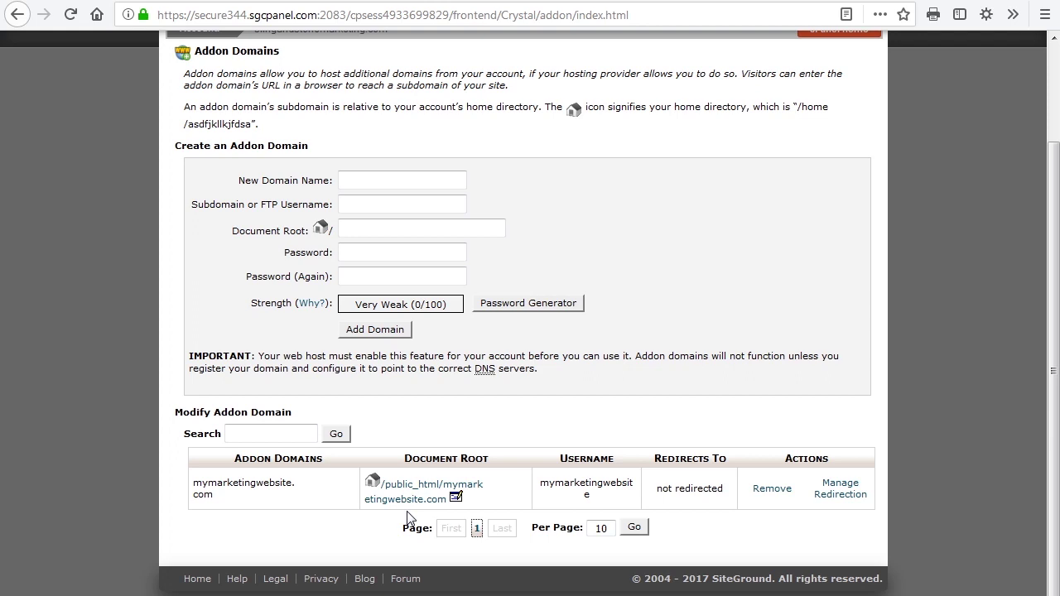
scroll(408, 516, "up", 3)
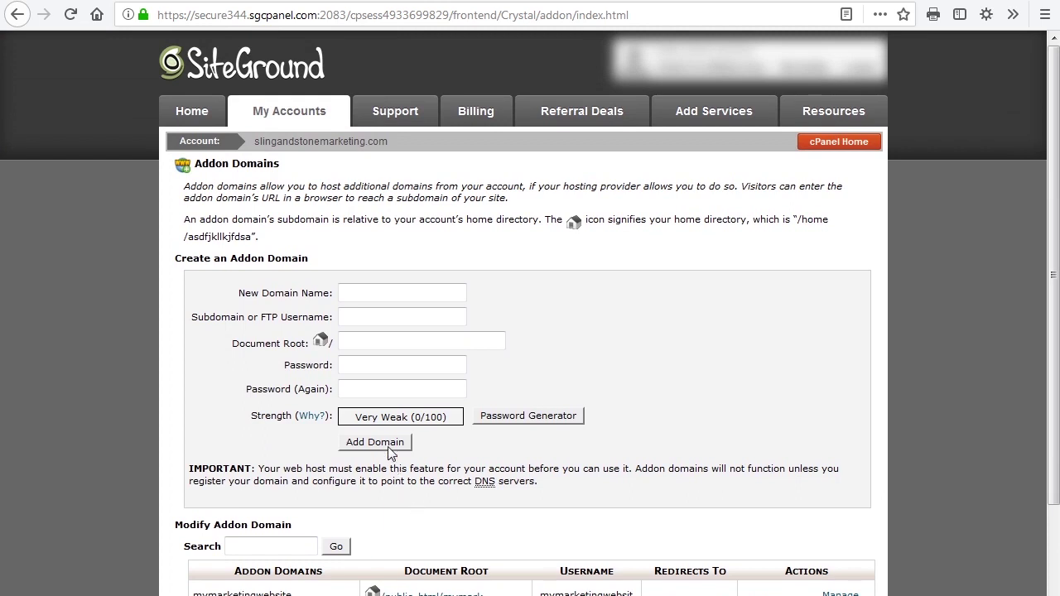
Step: Find the account's DNS name server entries on the My Accounts management page
left_click(289, 116)
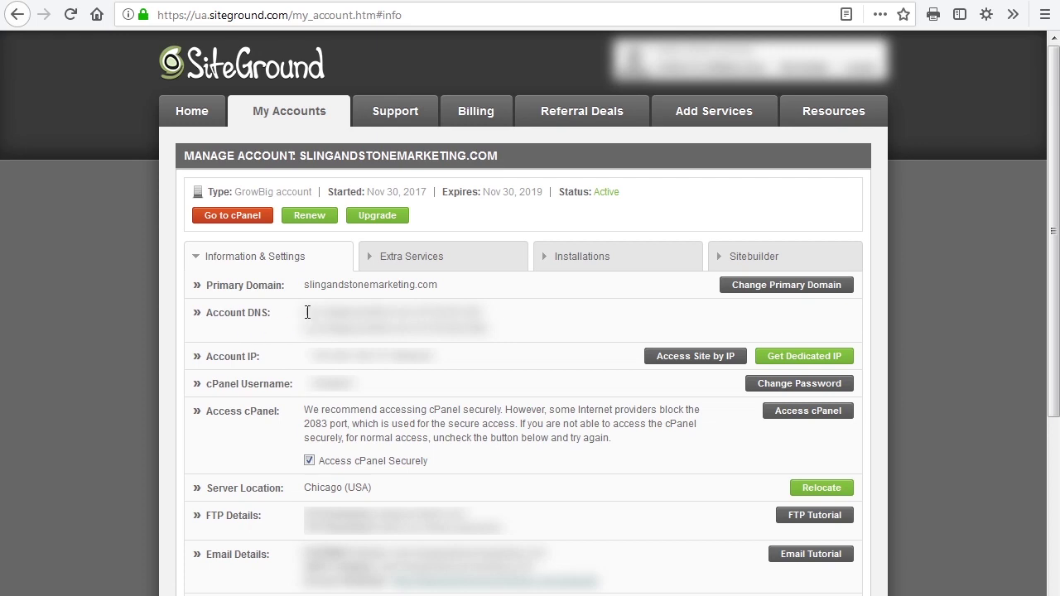
left_click_drag(306, 312, 478, 323)
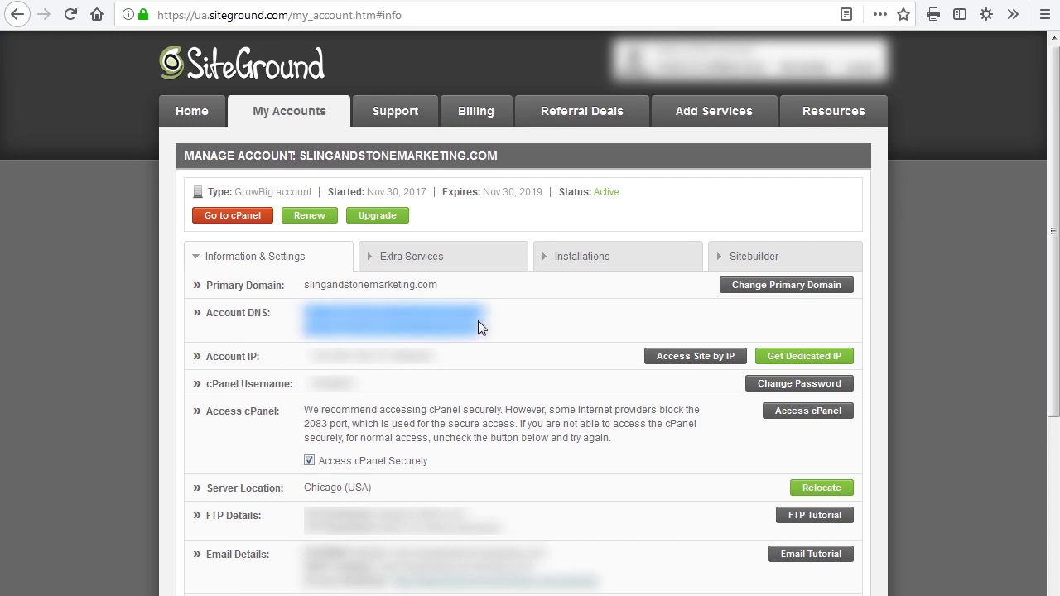
left_click(527, 333)
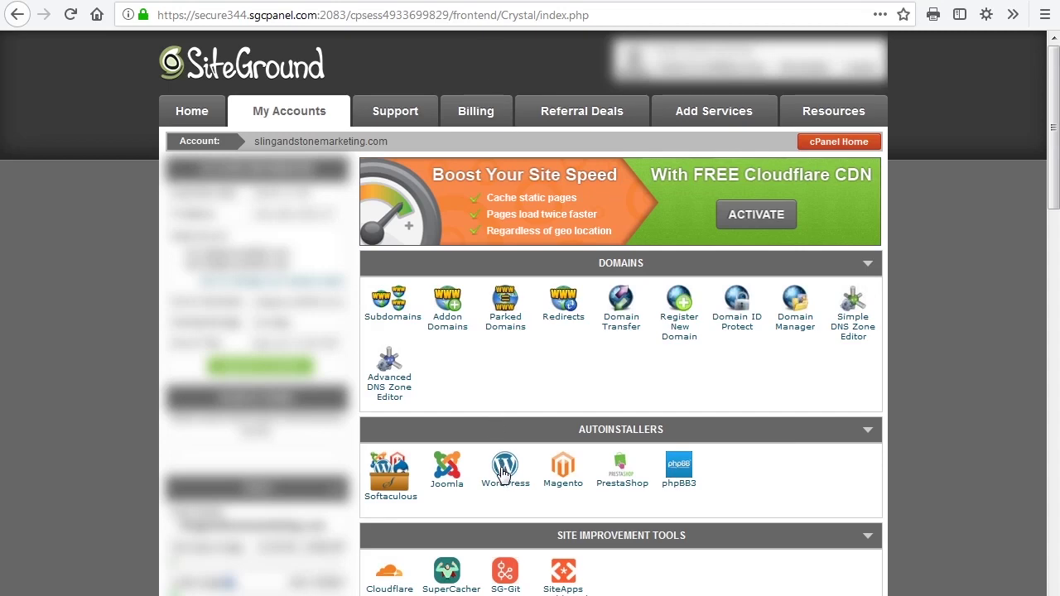
Step: Start a new WordPress installation from the Softaculous WordPress autoinstaller and return to Software Setup
left_click(503, 470)
scroll(511, 256, "down", 6)
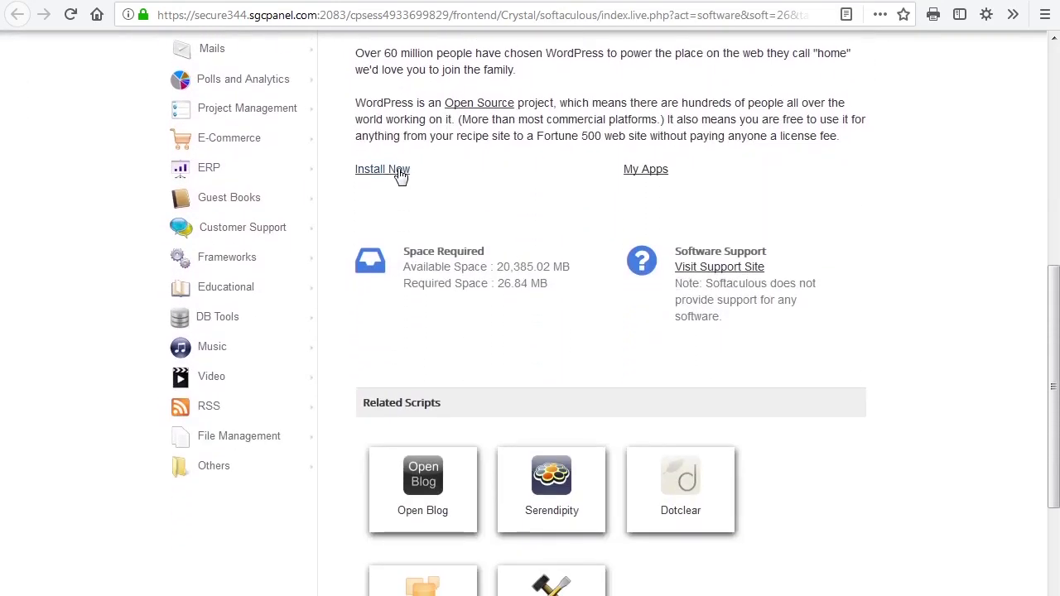
left_click(390, 172)
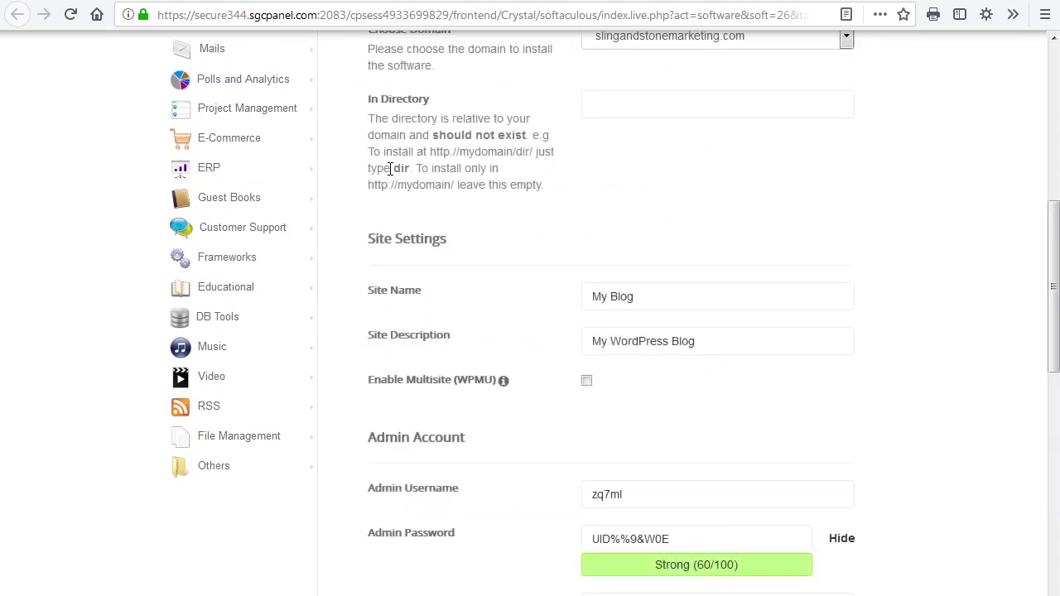
scroll(428, 168, "up", 3)
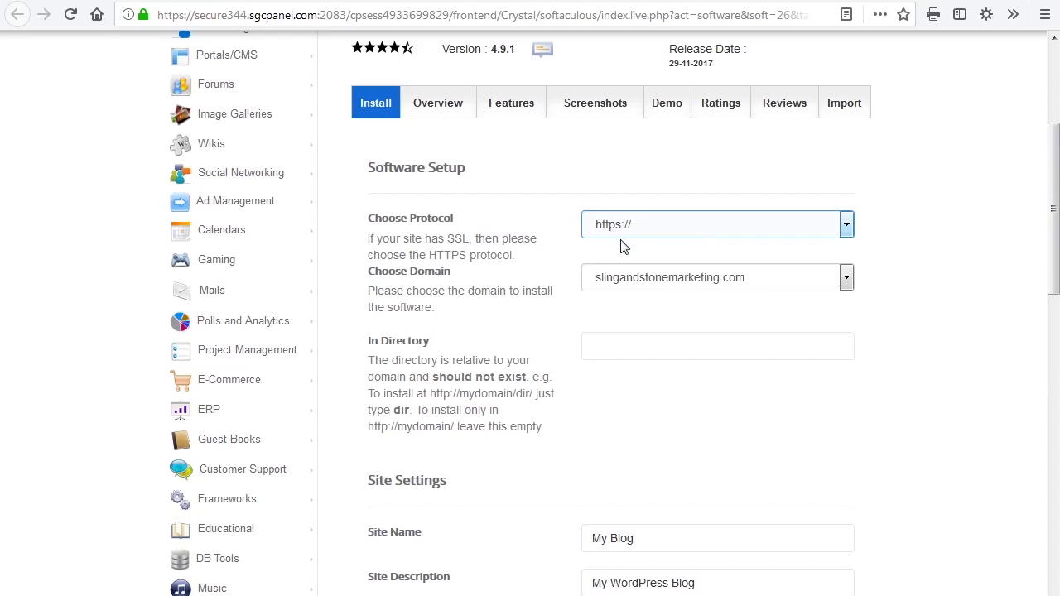
Step: Choose mymarketingwebsite.com as the WordPress install domain
left_click(660, 280)
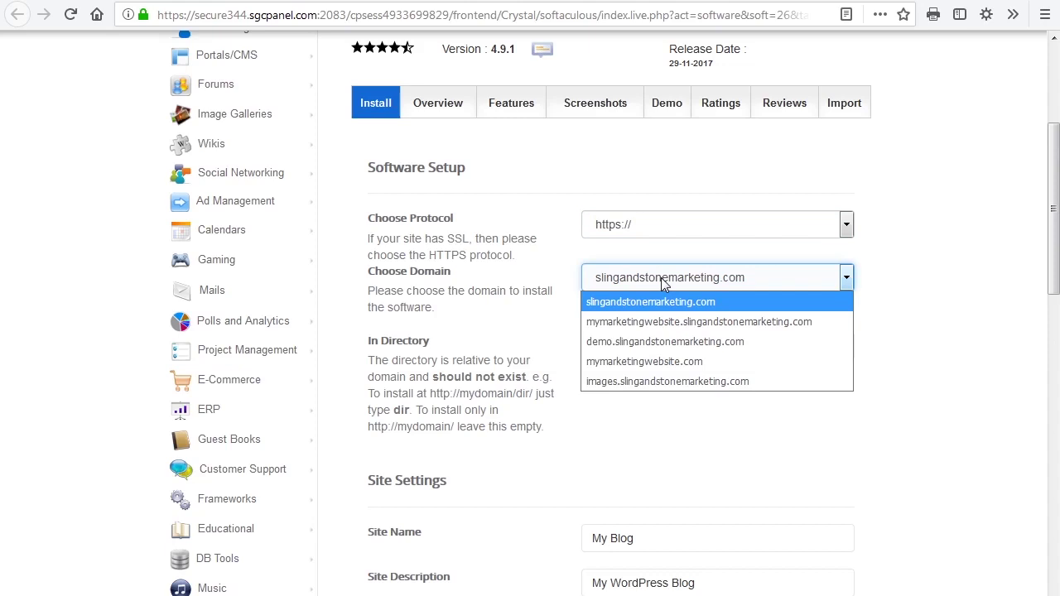
left_click(666, 360)
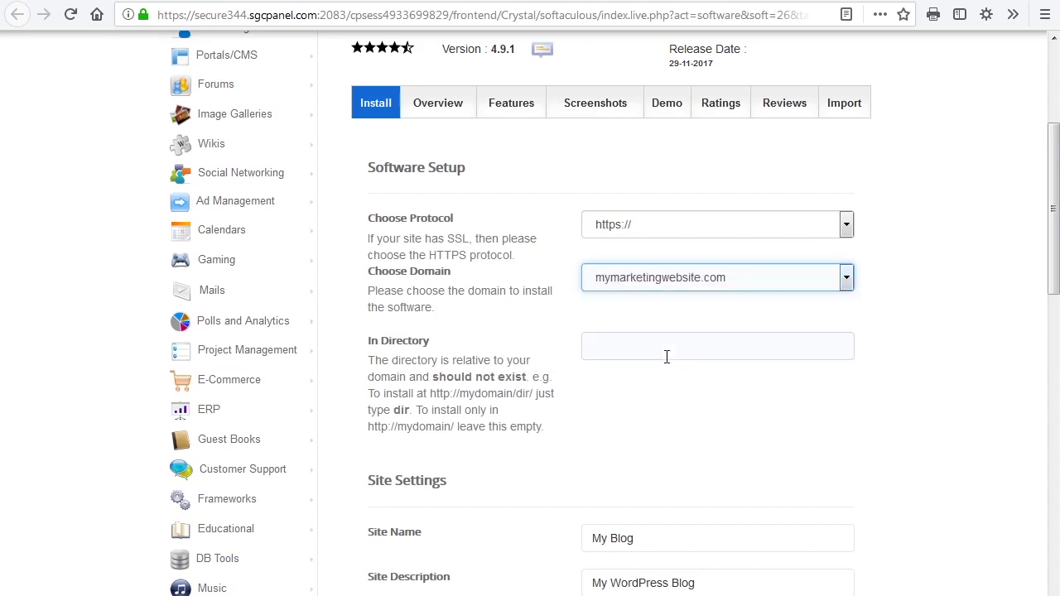
left_click(561, 330)
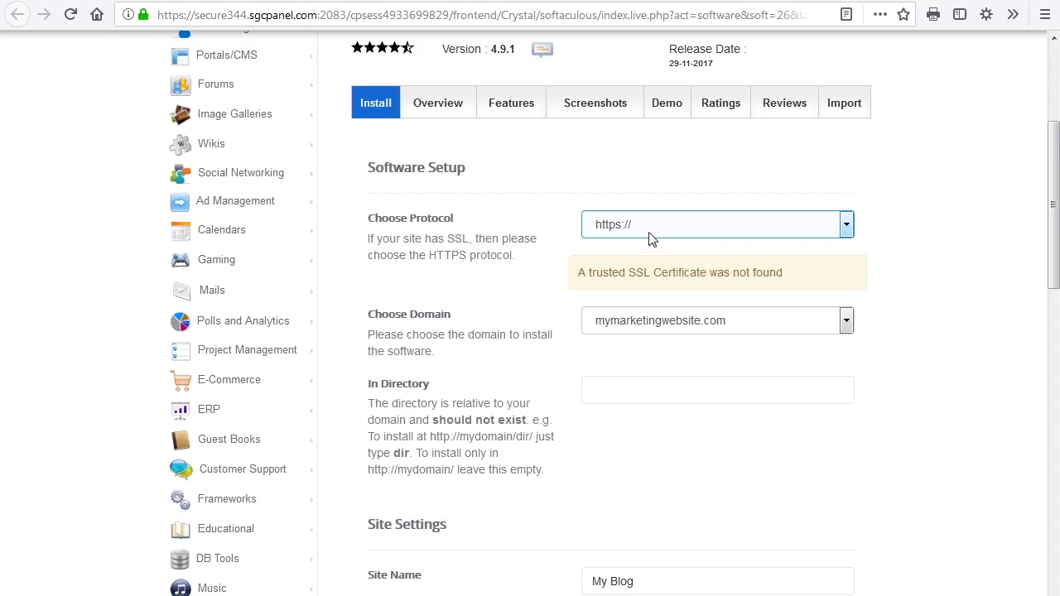
left_click(650, 235)
left_click(650, 250)
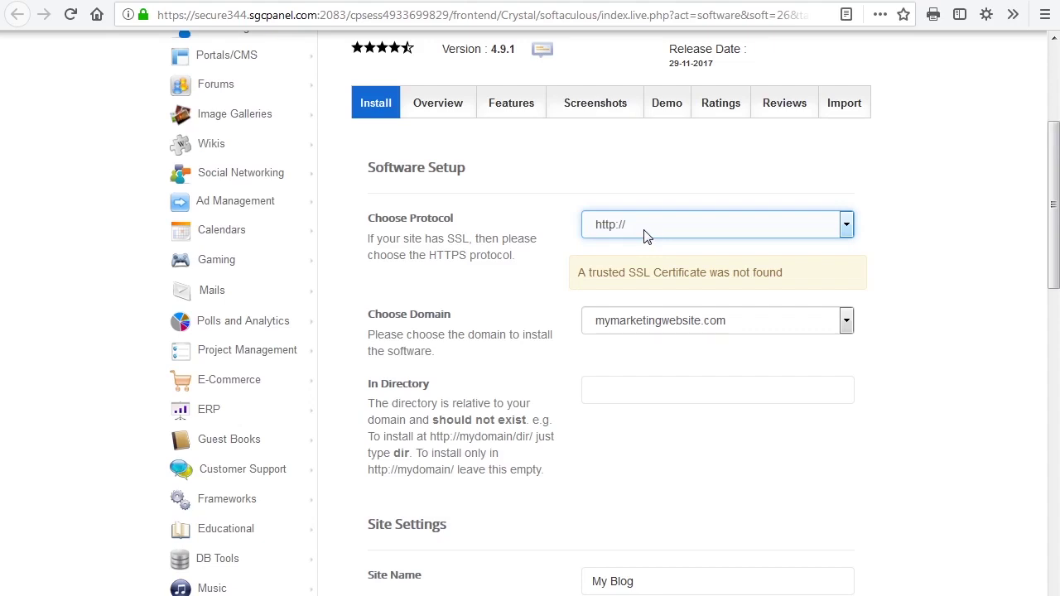
left_click(627, 350)
scroll(521, 332, "down", 7)
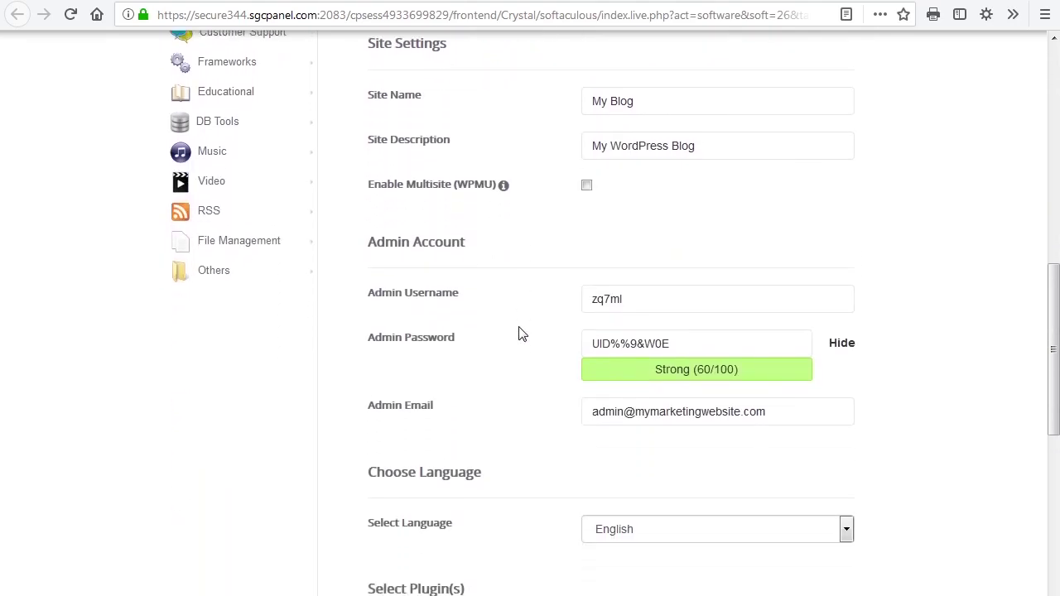
scroll(522, 334, "down", 5)
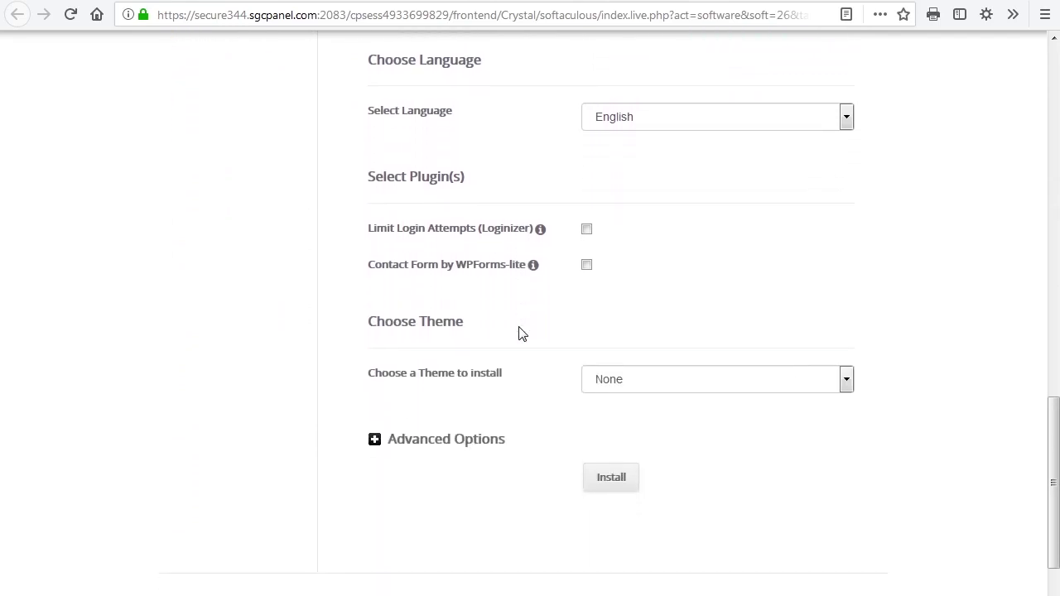